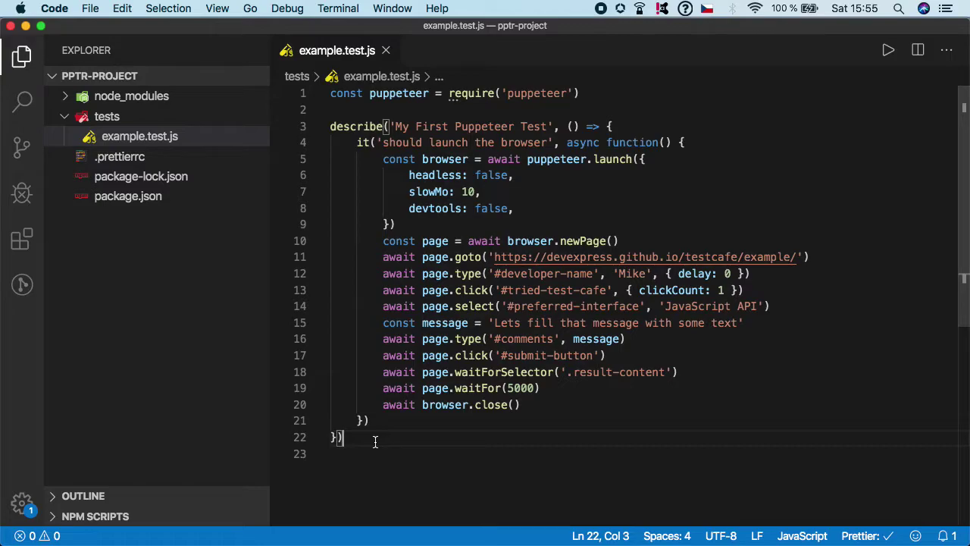
- Delete the form-filling and waiting lines (12–19) from the test
{"action": "left_click", "coordinate": [552, 389]}
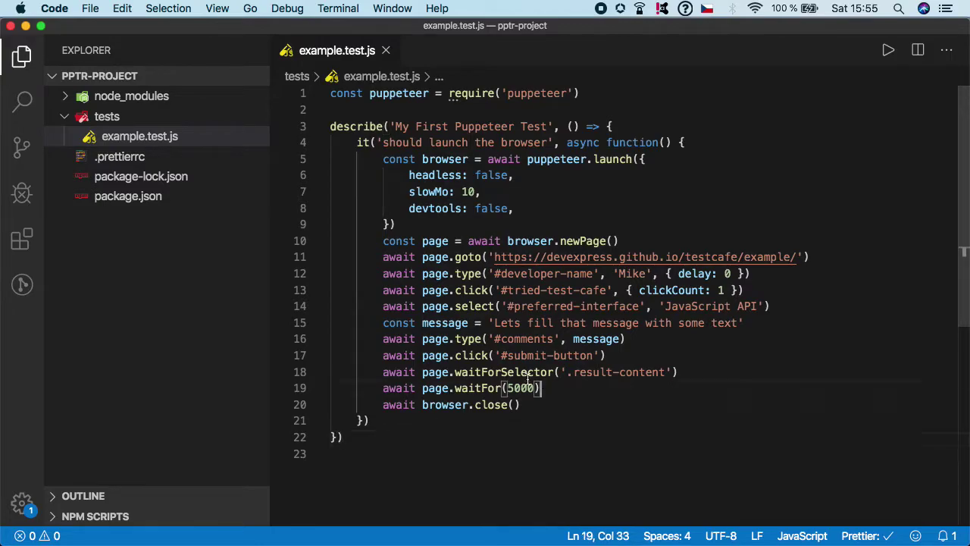
{"action": "left_click_drag", "start_coordinate": [542, 388], "coordinate": [300, 273]}
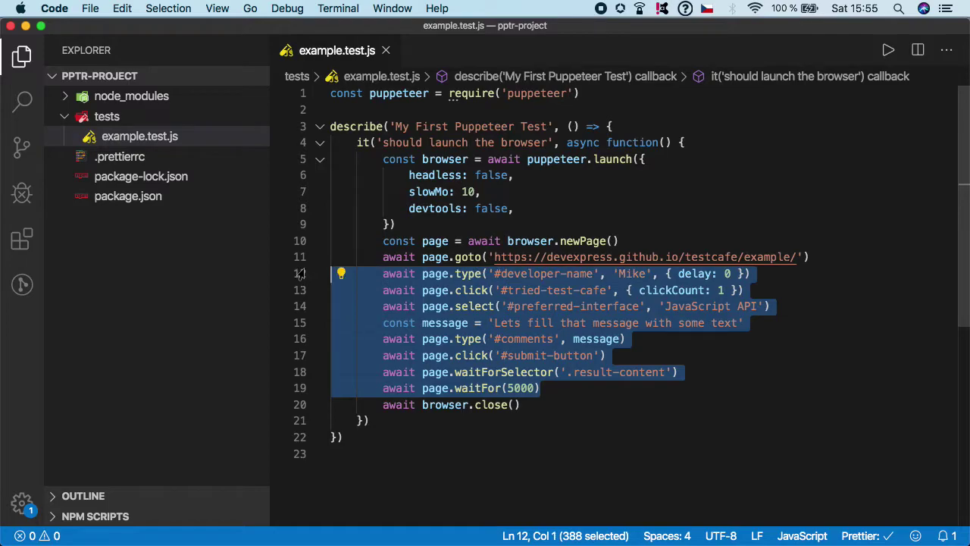
{"action": "key", "text": "BackSpace"}
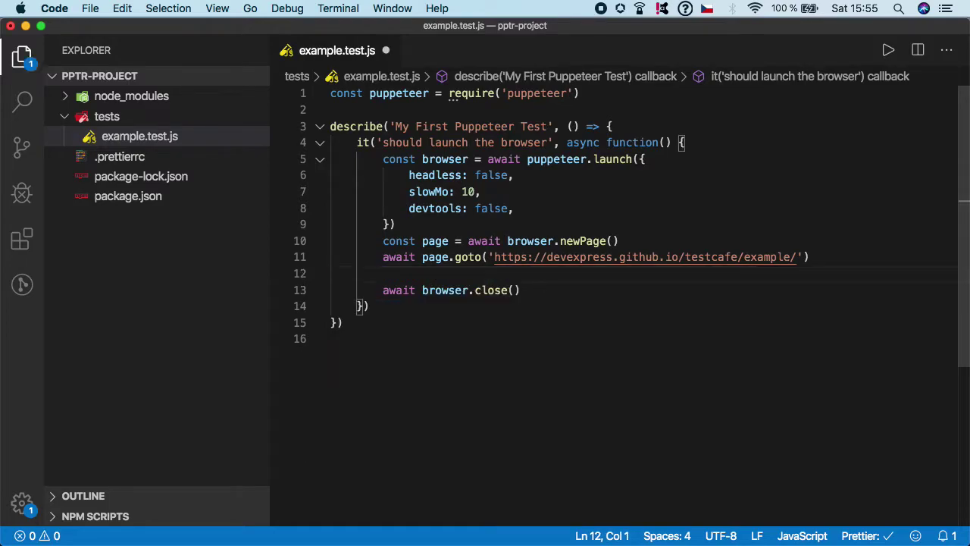
{"action": "key", "text": "Tab"}
{"action": "key", "text": "Tab"}
- Remove the leftover blank line and select example.com in Chrome's address bar
{"action": "key", "text": "BackSpace"}
{"action": "key", "text": "BackSpace"}
{"action": "key", "text": "BackSpace"}
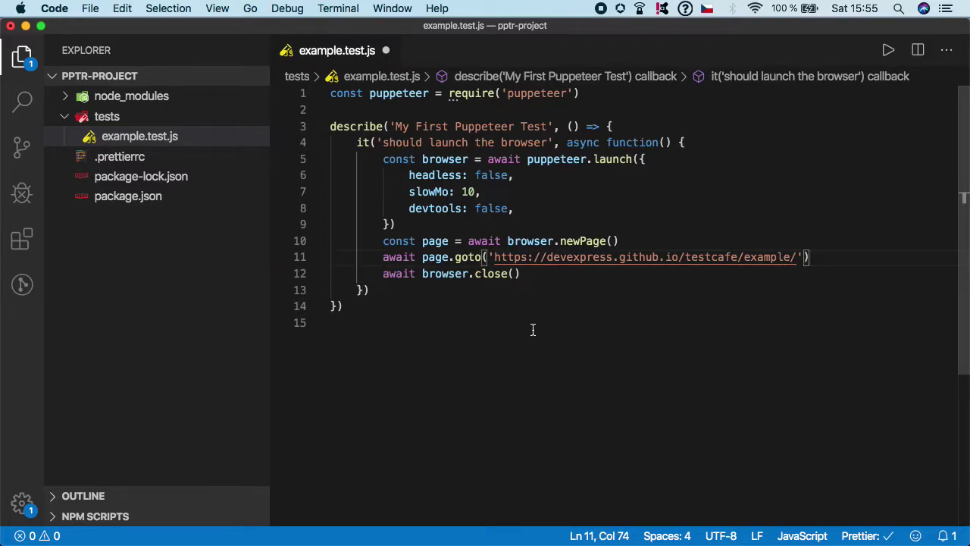
{"action": "key", "text": "super+Tab"}
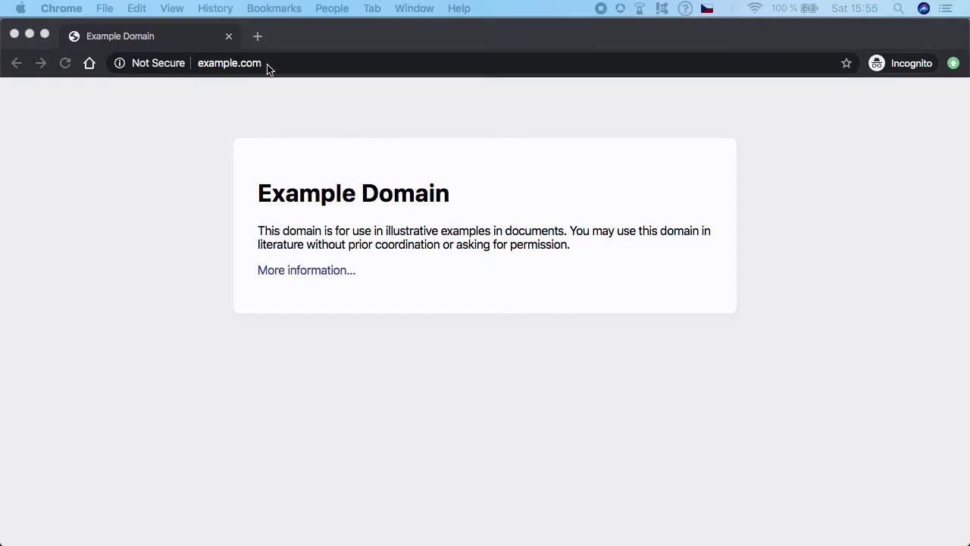
{"action": "left_click", "coordinate": [286, 63]}
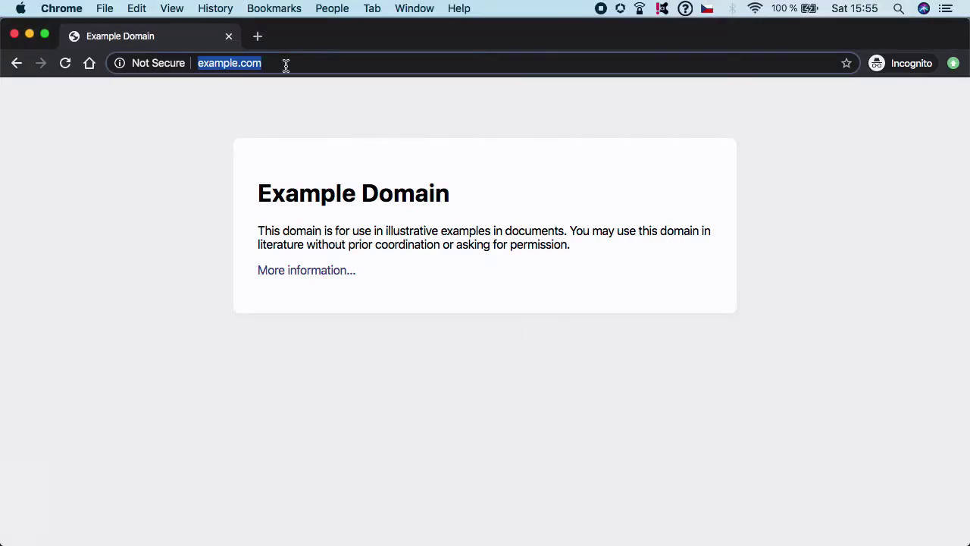
{"action": "key", "text": "super+Tab"}
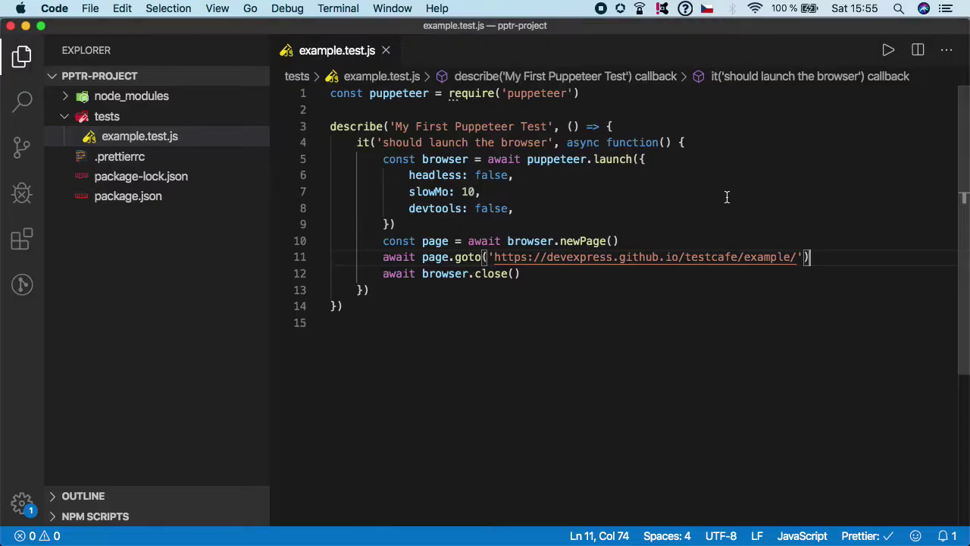
{"action": "left_click_drag", "start_coordinate": [495, 257], "coordinate": [796, 257]}
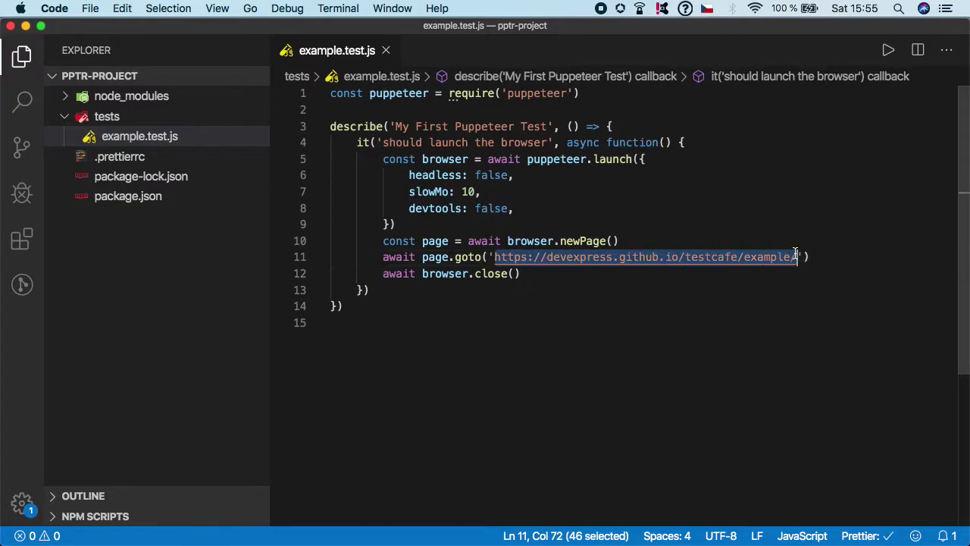
{"action": "type", "text": "http://example.com/"}
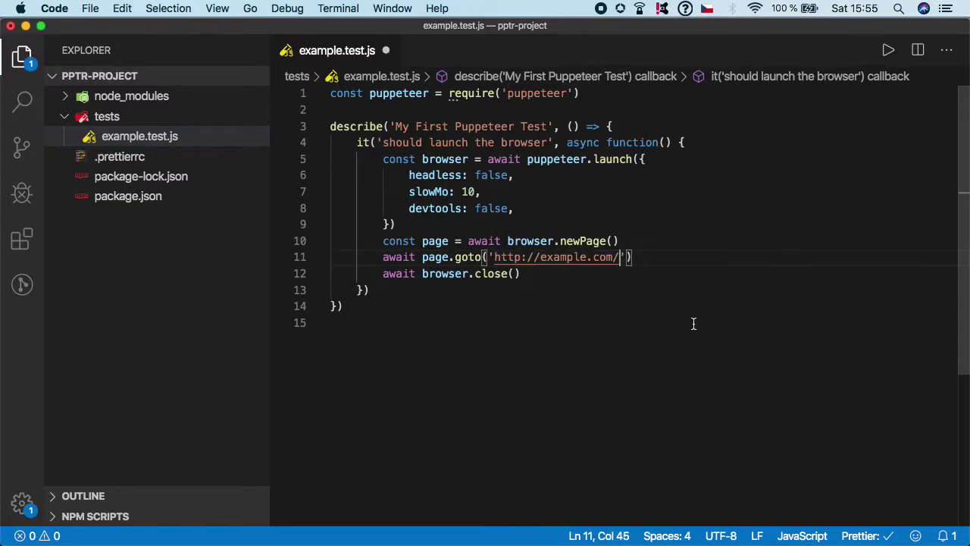
{"action": "key", "text": "super+s"}
{"action": "left_click", "coordinate": [642, 257]}
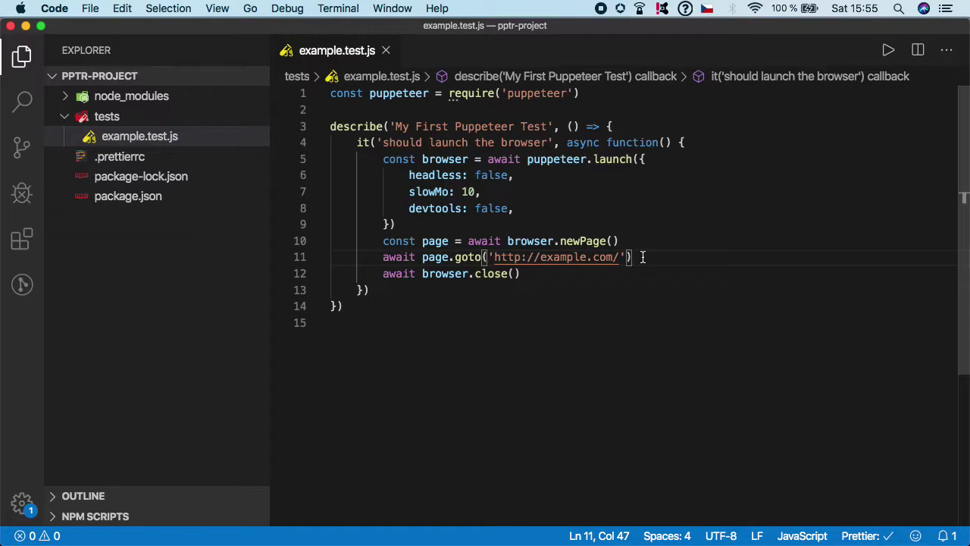
{"action": "key", "text": "Return"}
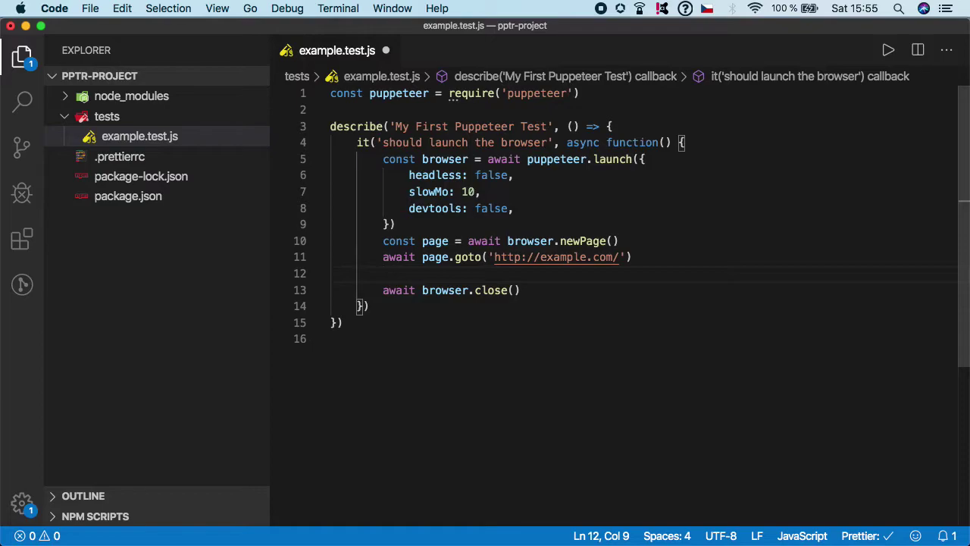
{"action": "type", "text": "const "}
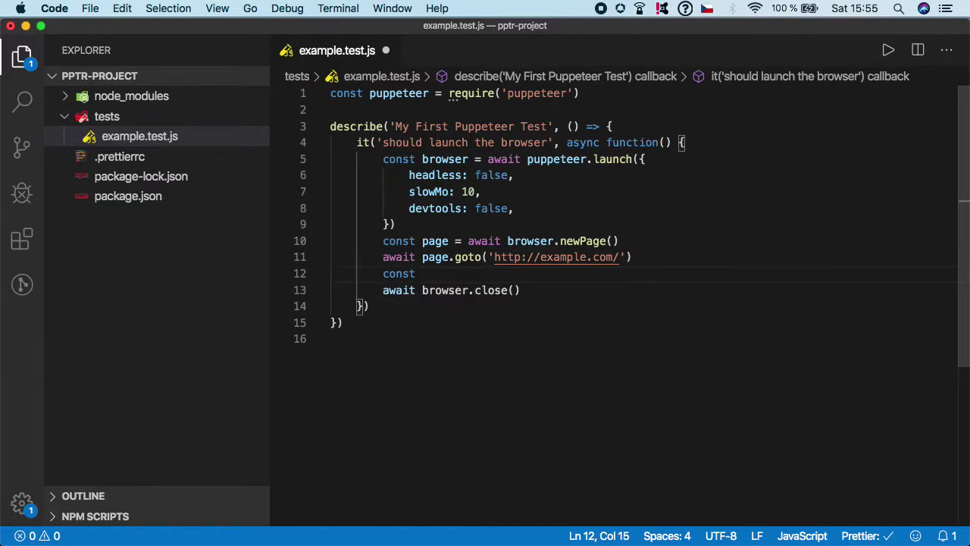
{"action": "type", "text": "title = "}
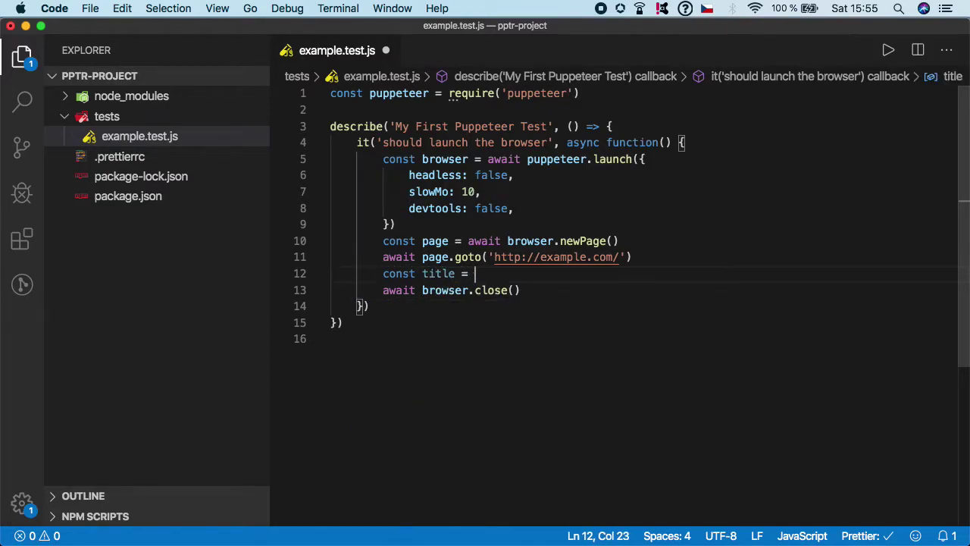
{"action": "type", "text": "await "}
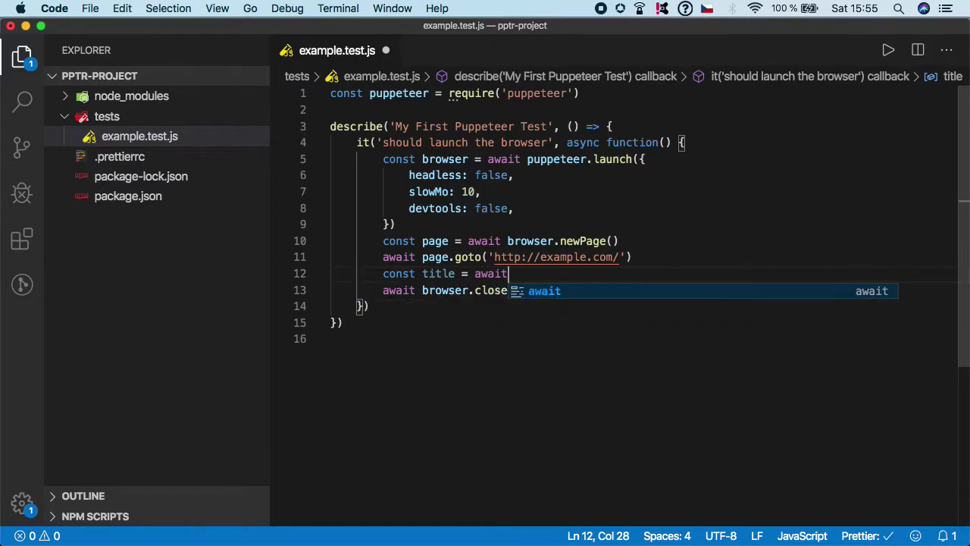
{"action": "type", "text": "pa"}
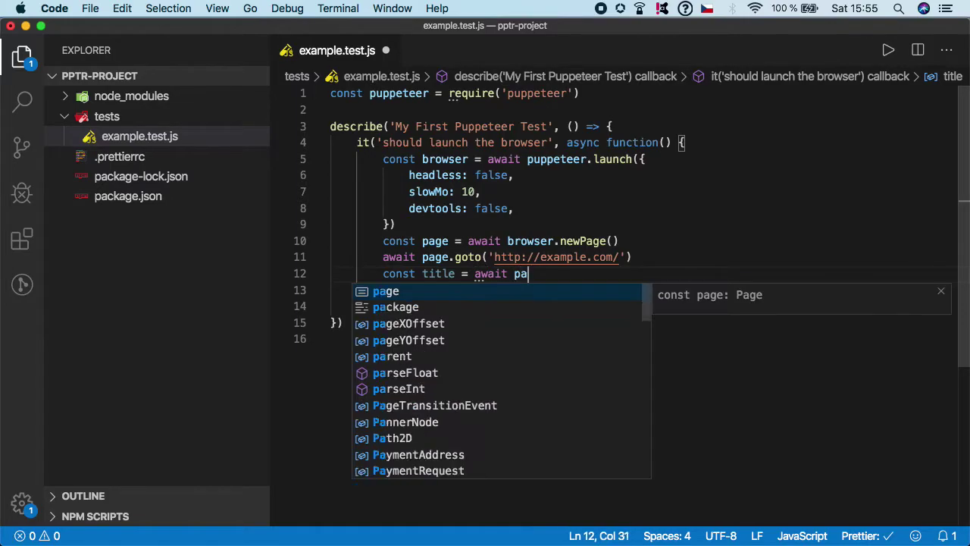
{"action": "type", "text": "ge.tit"}
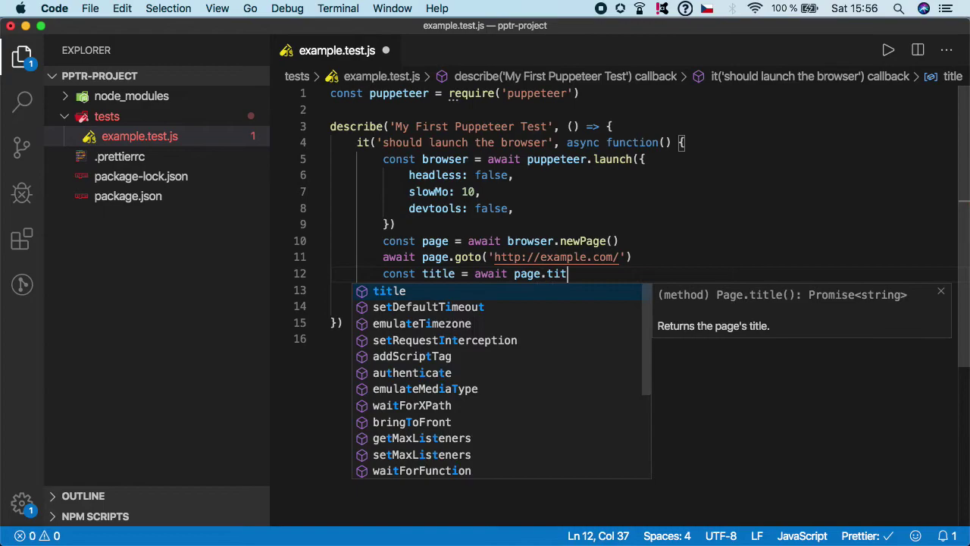
{"action": "type", "text": "le("}
- Save the new const title = await page.title() line and return to its end
{"action": "key", "text": "super+s"}
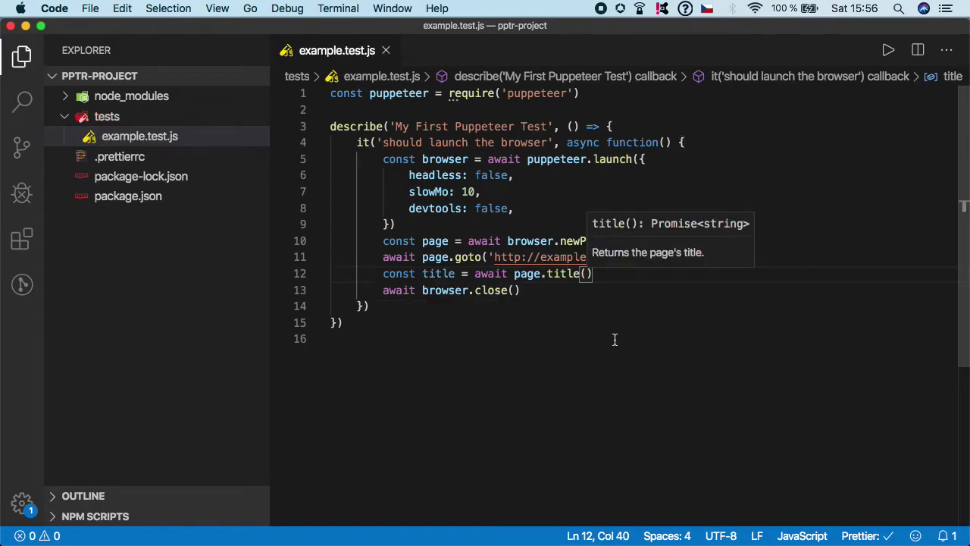
{"action": "left_click", "coordinate": [615, 340]}
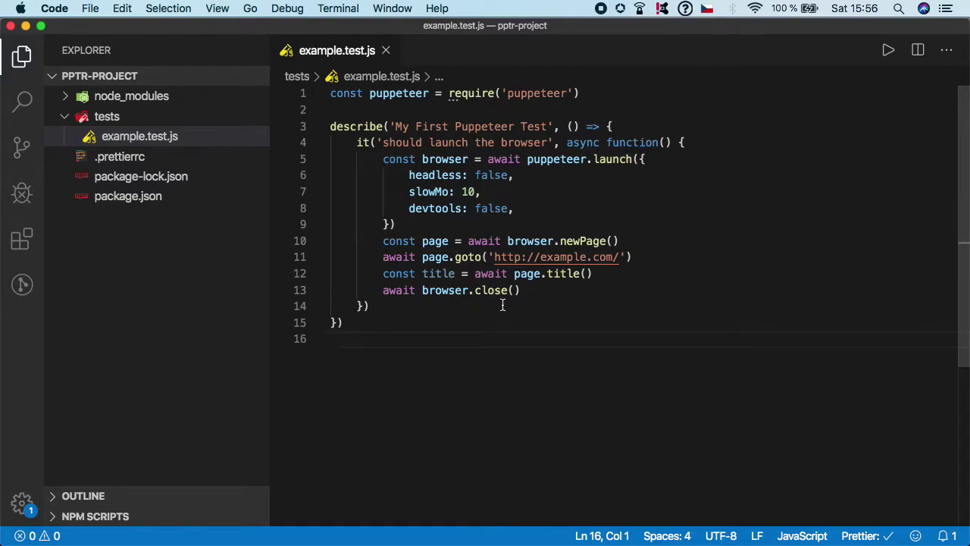
{"action": "left_click", "coordinate": [599, 274]}
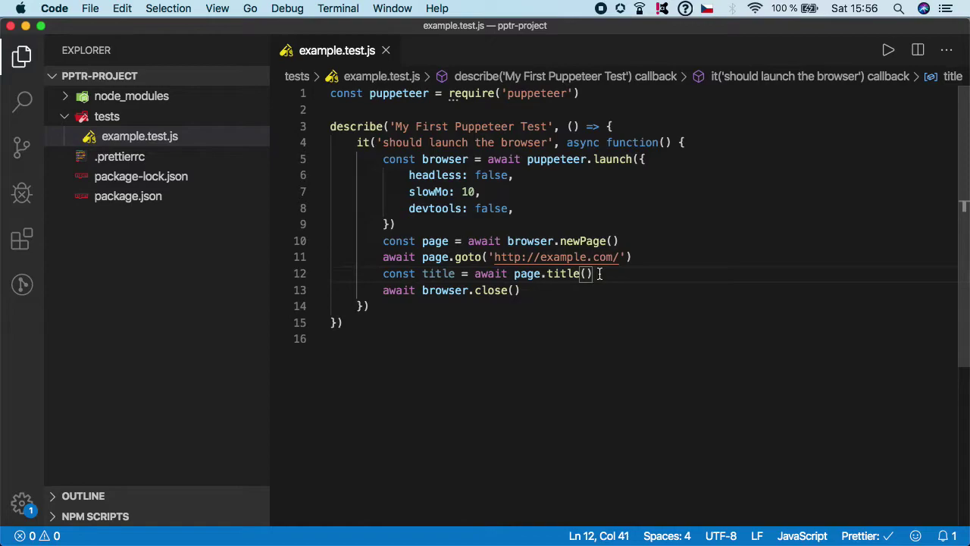
- Add const url = await page.url() below the title line and save
{"action": "key", "text": "Return"}
{"action": "type", "text": "const"}
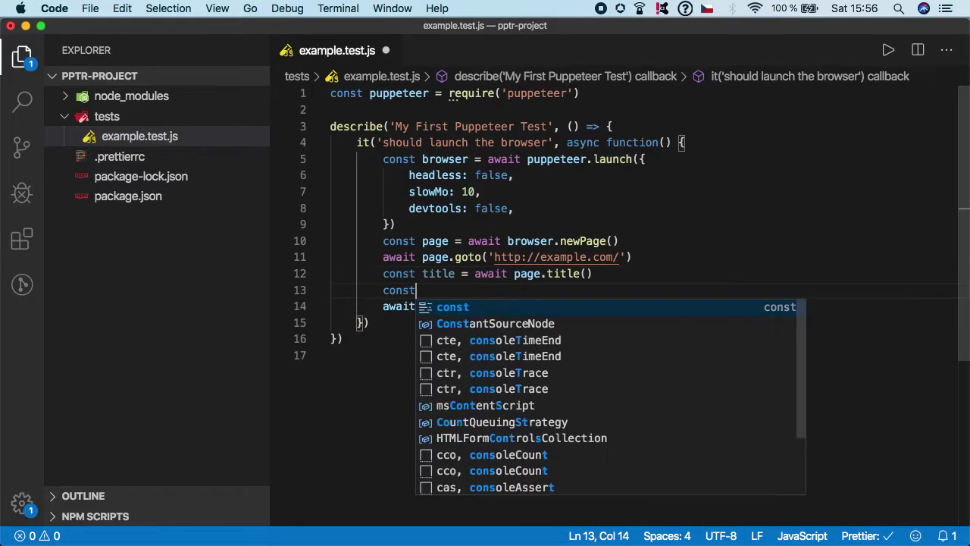
{"action": "type", "text": " url"}
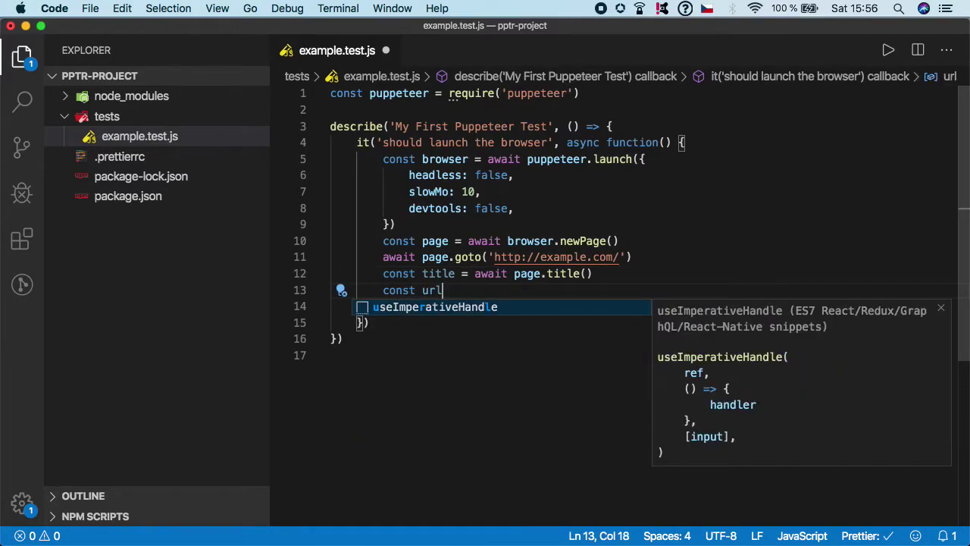
{"action": "type", "text": " = "}
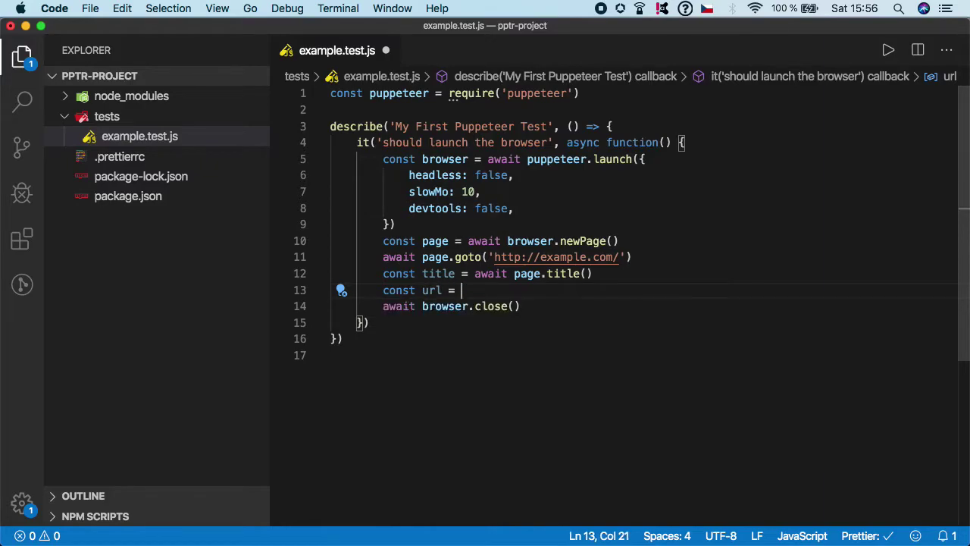
{"action": "type", "text": "await pa"}
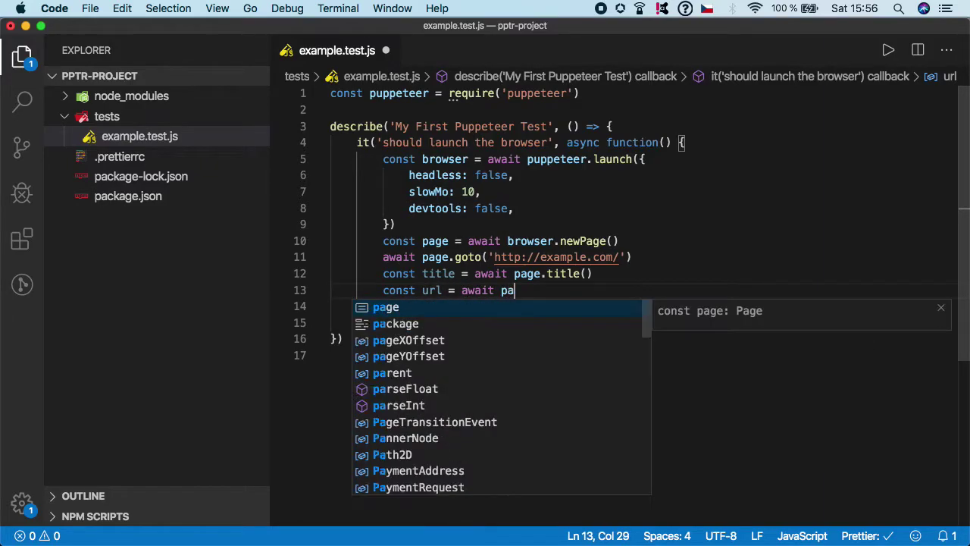
{"action": "type", "text": "ge.url"}
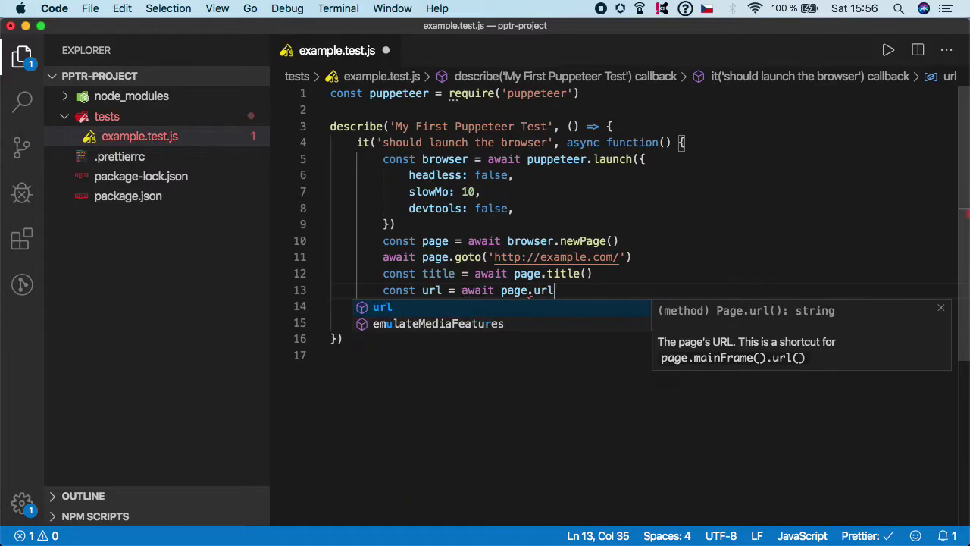
{"action": "type", "text": "("}
{"action": "key", "text": "super+s"}
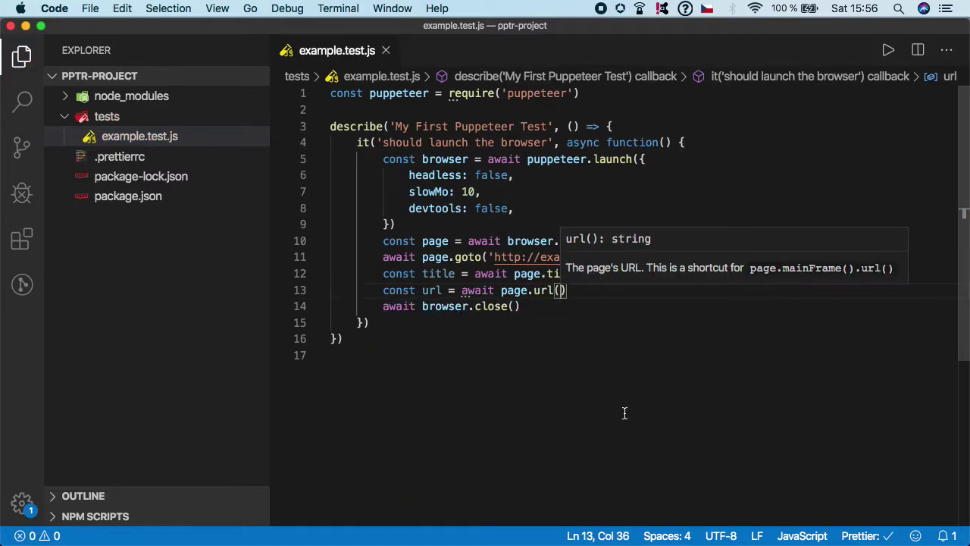
{"action": "left_click", "coordinate": [625, 413]}
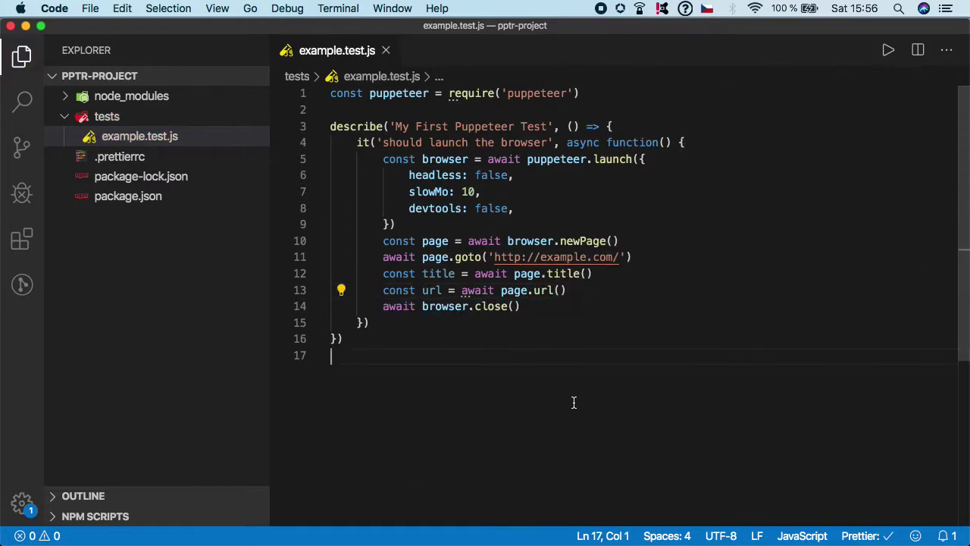
{"action": "left_click", "coordinate": [599, 290]}
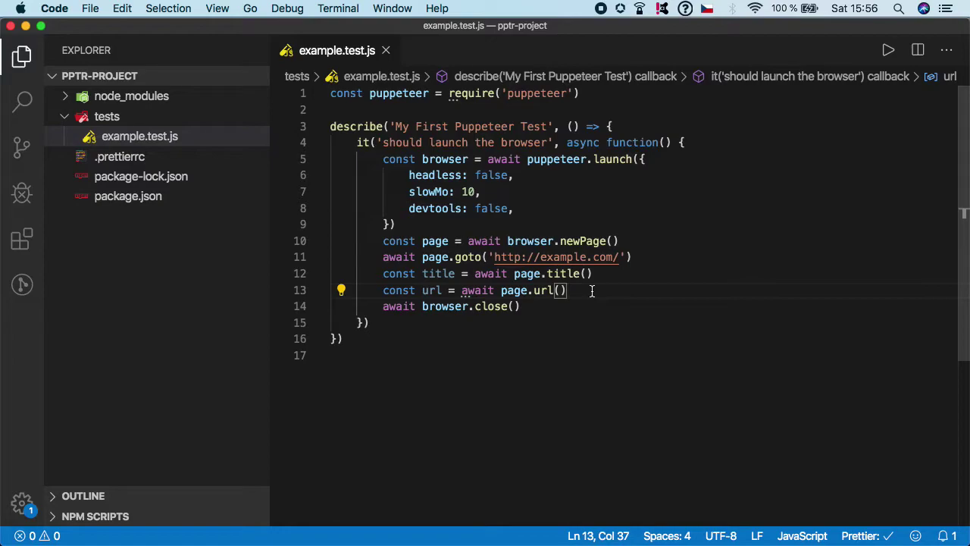
- Add console.log('TITLE: ' + title) and console.log('URL: ' + url), then save
{"action": "key", "text": "Return"}
{"action": "key", "text": "Return"}
{"action": "type", "text": "co"}
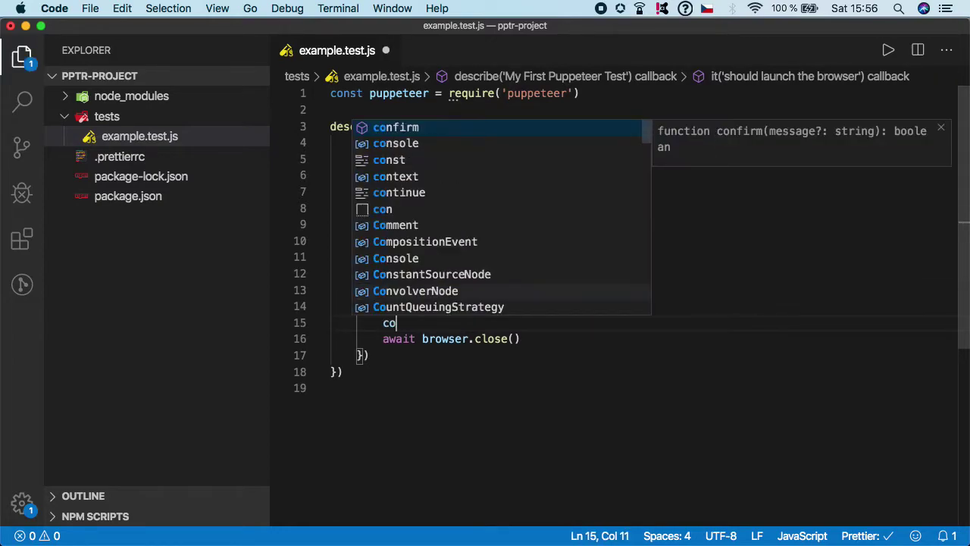
{"action": "type", "text": "nsole.log"}
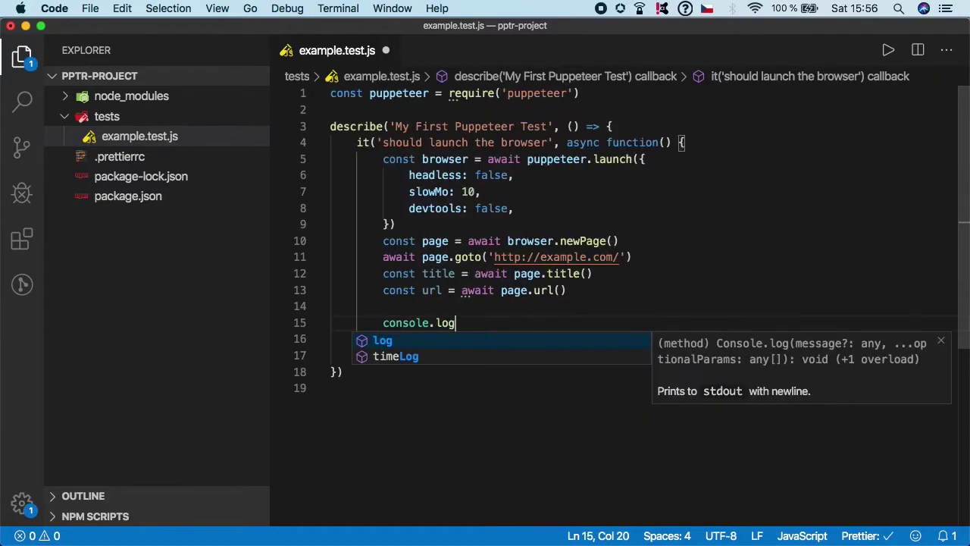
{"action": "type", "text": "('T"}
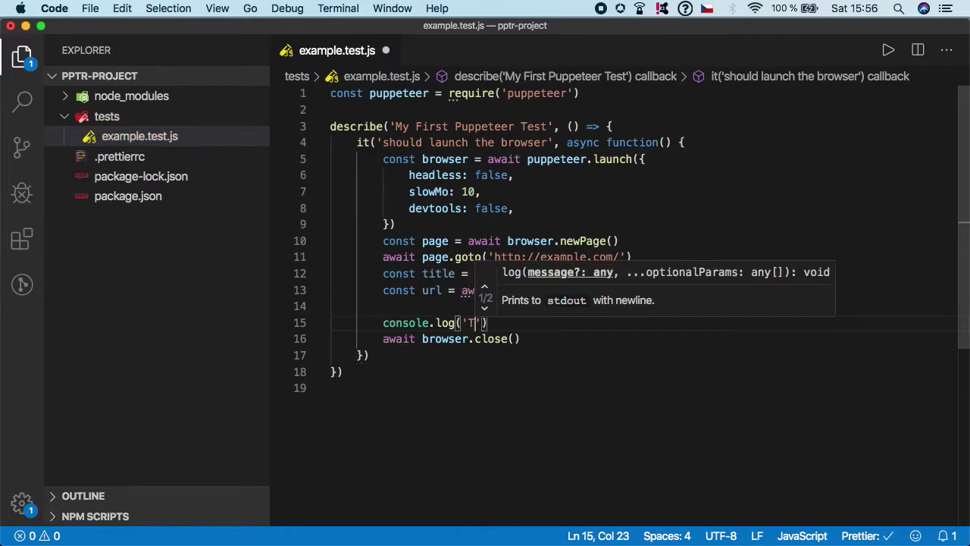
{"action": "type", "text": "ITLE: ' "}
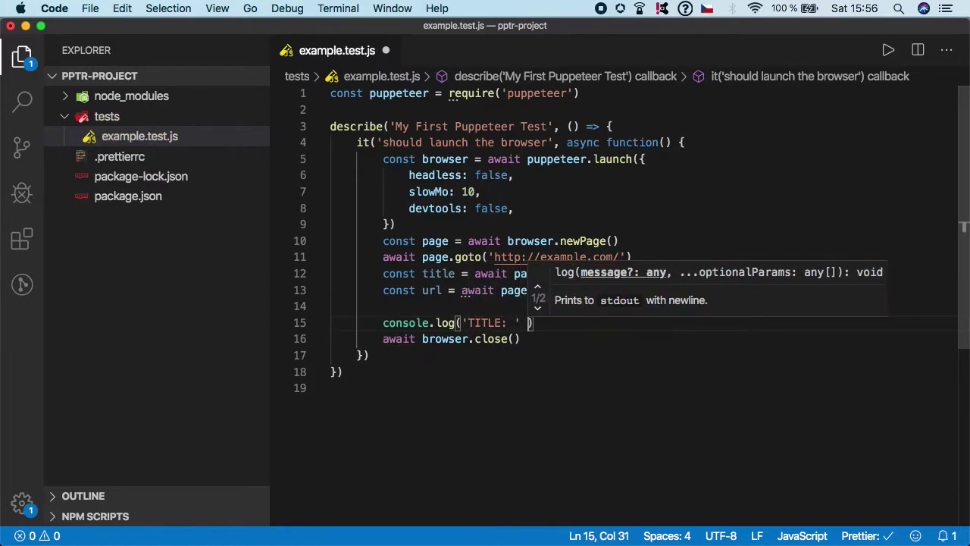
{"action": "type", "text": "+ title"}
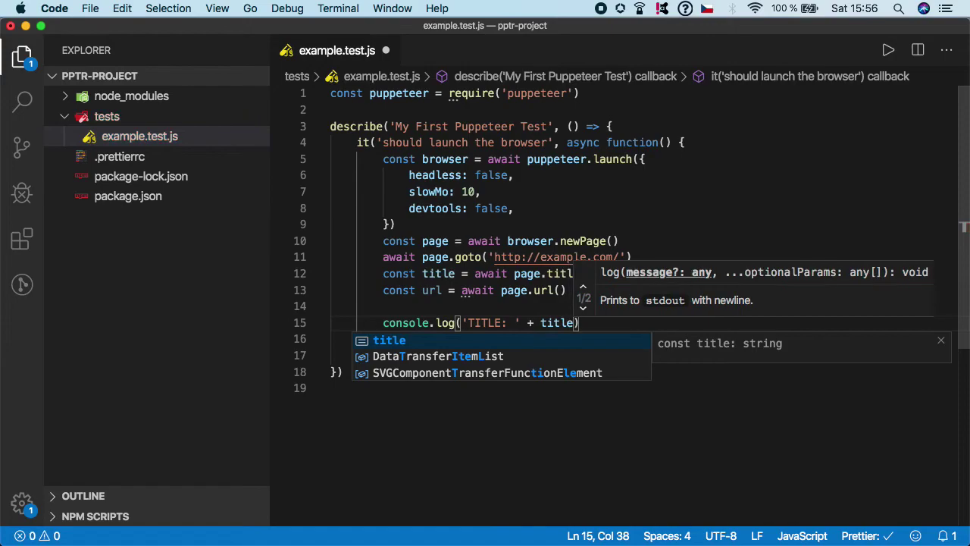
{"action": "key", "text": "Escape"}
{"action": "key", "text": "Return"}
{"action": "type", "text": "c"}
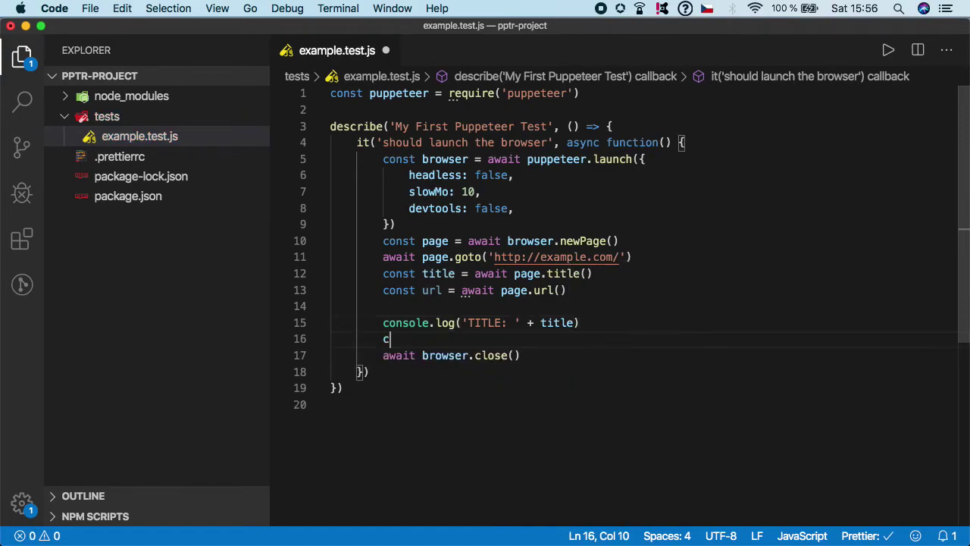
{"action": "type", "text": "onsole.l"}
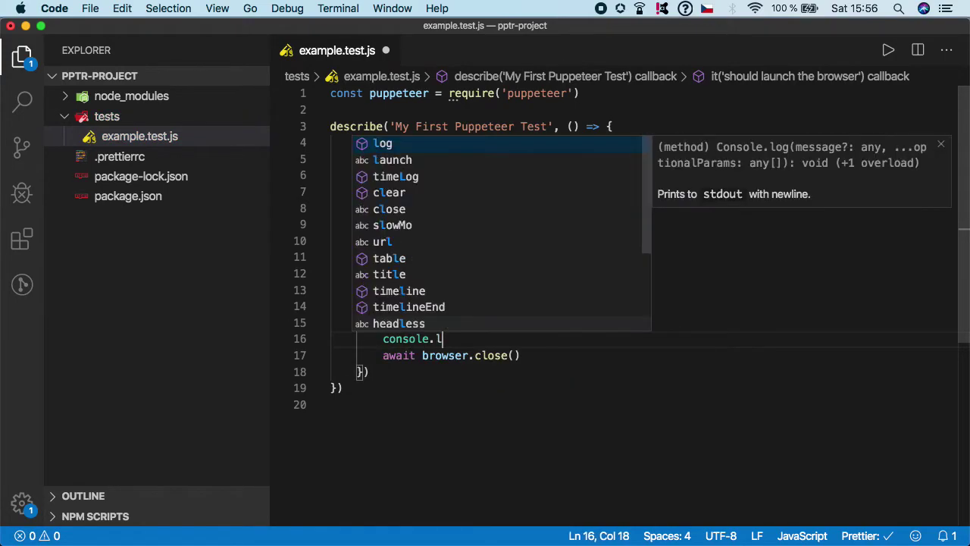
{"action": "type", "text": "og('"}
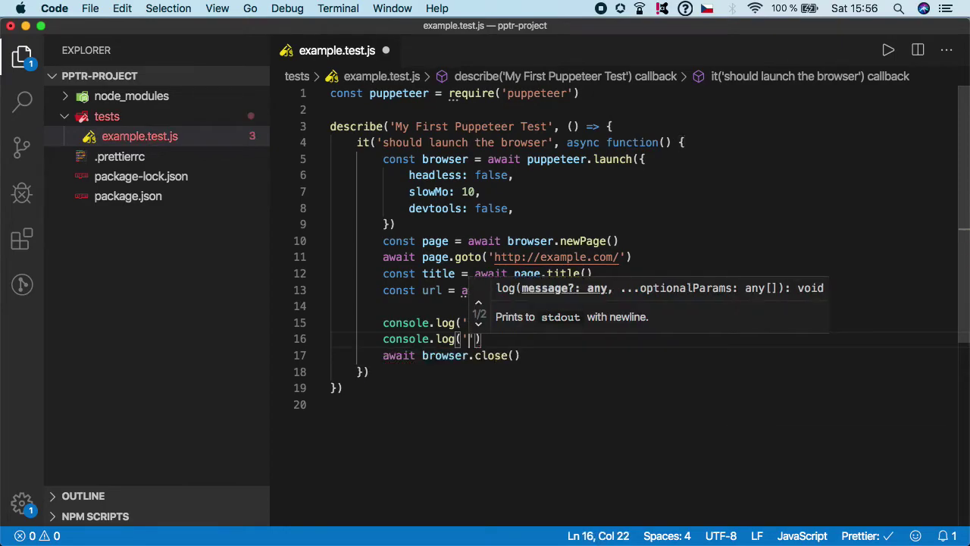
{"action": "type", "text": "URL: ' + "}
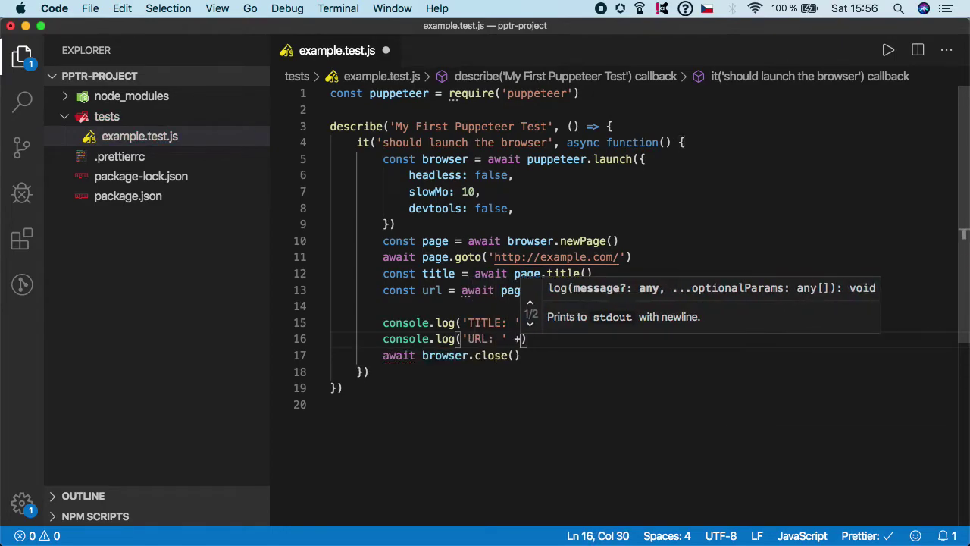
{"action": "type", "text": "ut"}
{"action": "key", "text": "BackSpace"}
{"action": "type", "text": "rl"}
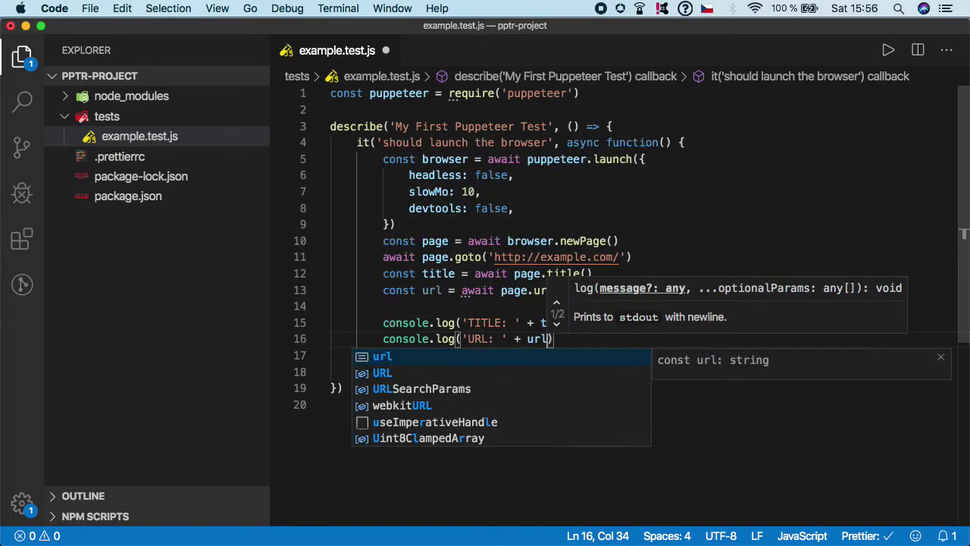
{"action": "key", "text": "Escape"}
{"action": "key", "text": "super+s"}
{"action": "left_click", "coordinate": [563, 445]}
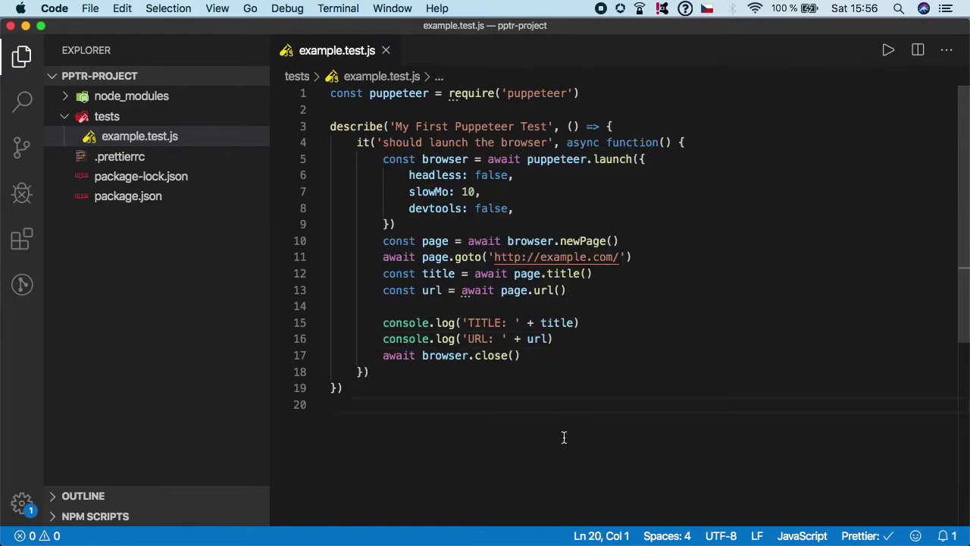
- Run npm run test in the integrated terminal and dismiss the Chromium network prompt
{"action": "key", "text": "ctrl+grave"}
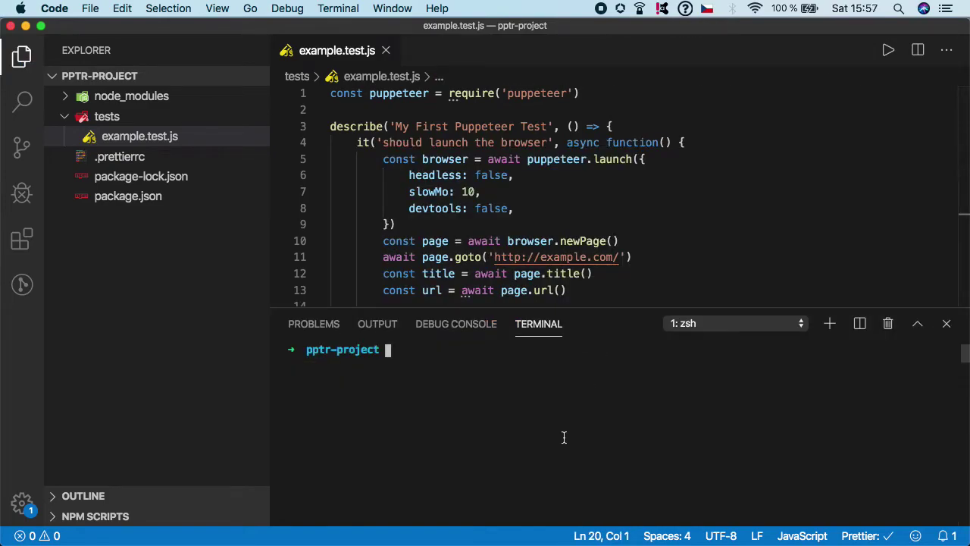
{"action": "type", "text": "npm run test"}
{"action": "key", "text": "Return"}
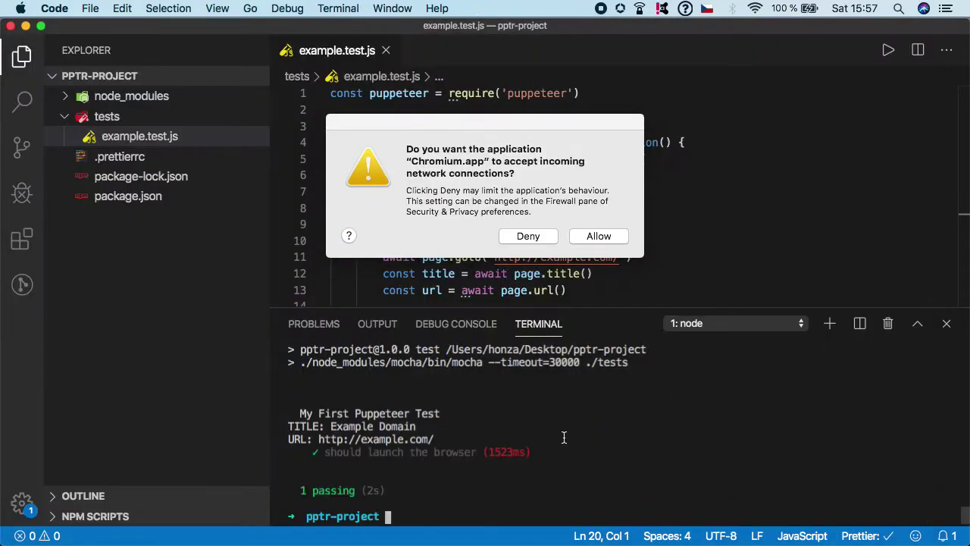
{"action": "left_click", "coordinate": [599, 236]}
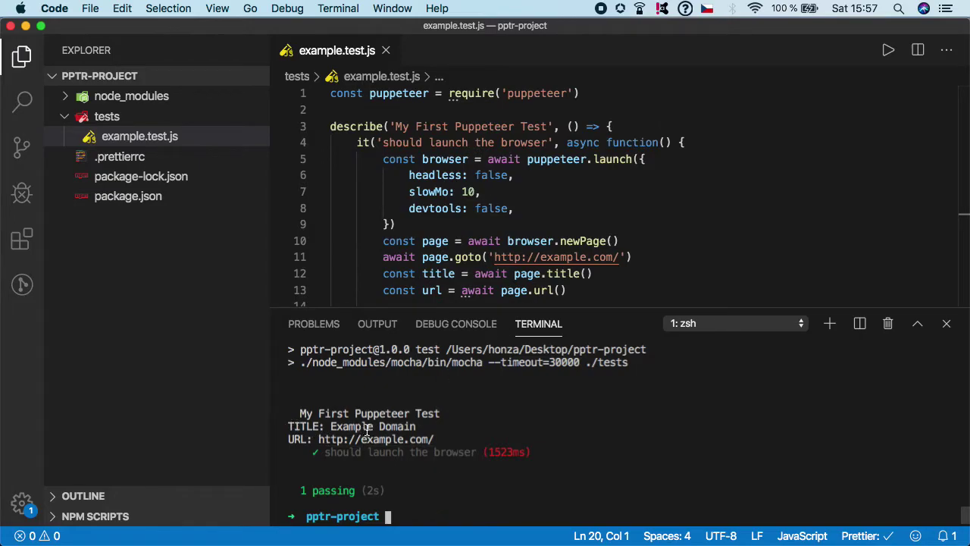
- Check the printed title Example Domain, then clear and close the terminal
{"action": "left_click_drag", "start_coordinate": [330, 425], "coordinate": [435, 426]}
{"action": "left_click", "coordinate": [435, 426]}
{"action": "type", "text": "clear"}
{"action": "key", "text": "Return"}
{"action": "key", "text": "ctrl+grave"}
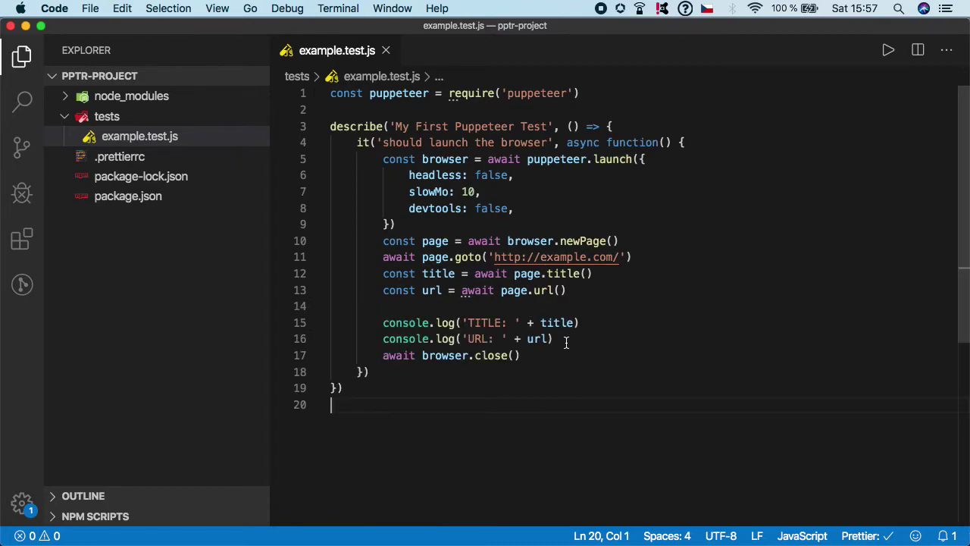
- Delete the TITLE and URL console.log lines 15–16 and their blank lines
{"action": "left_click_drag", "start_coordinate": [555, 339], "coordinate": [309, 326]}
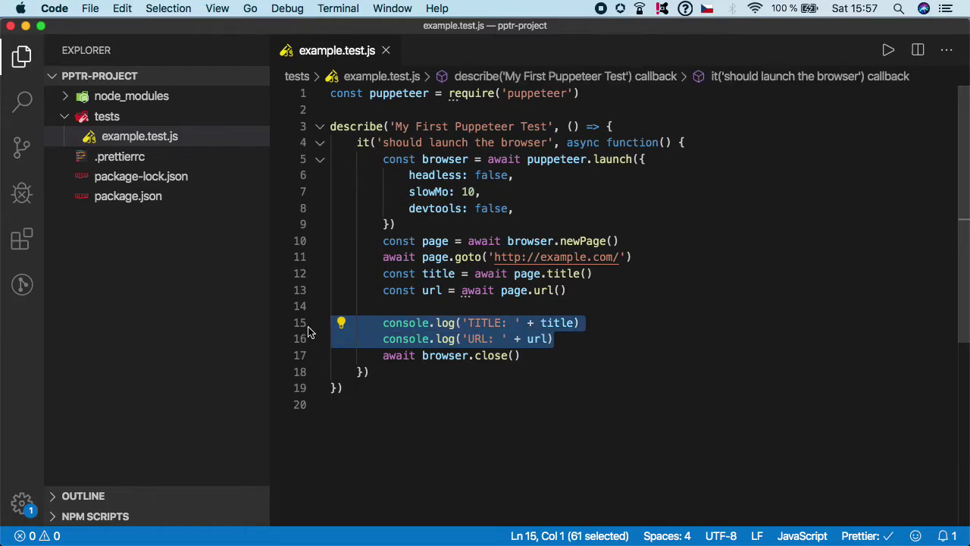
{"action": "key", "text": "BackSpace"}
{"action": "key", "text": "BackSpace"}
{"action": "key", "text": "BackSpace"}
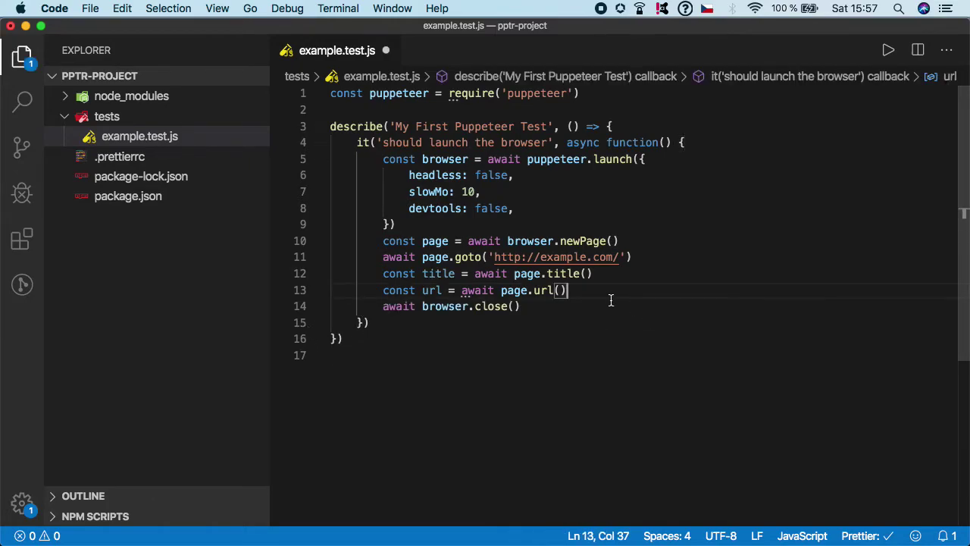
{"action": "left_click", "coordinate": [538, 341]}
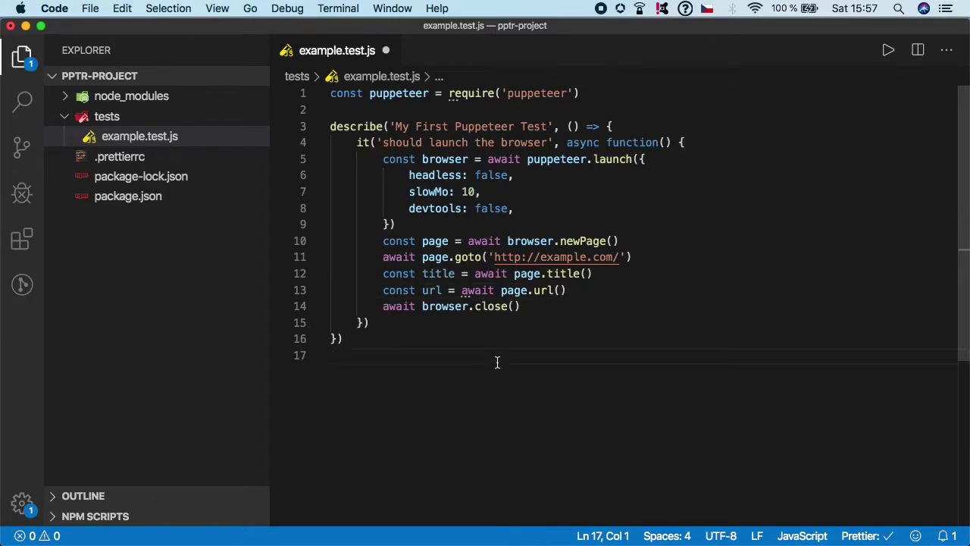